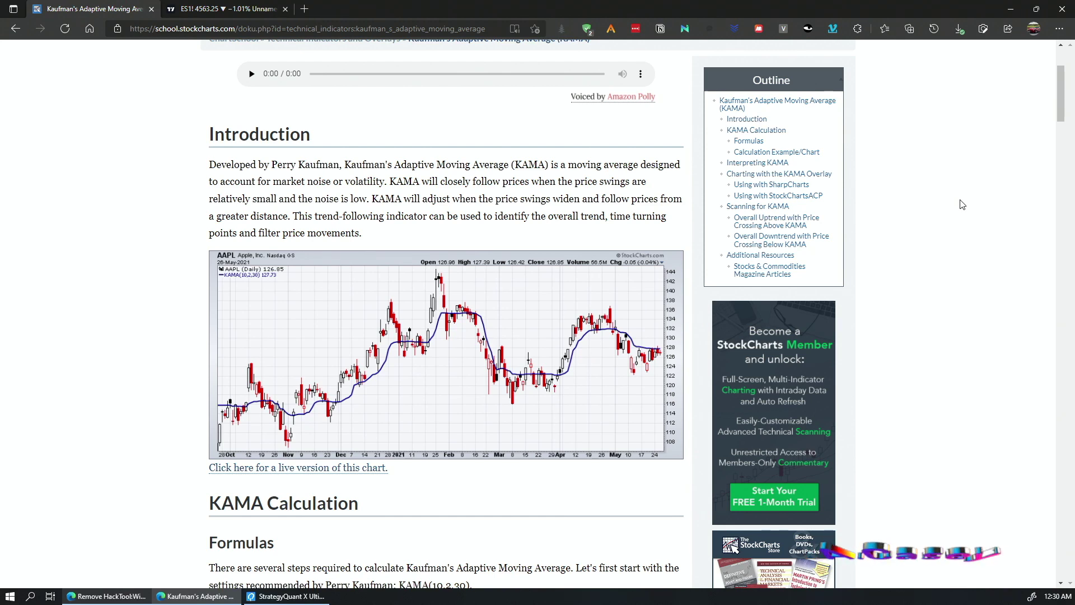
# - Scroll the ChartSchool article to the KAMA Formulas section and the Step 1 Efficiency Ratio formula
pyautogui.scroll(-8, 962, 204)
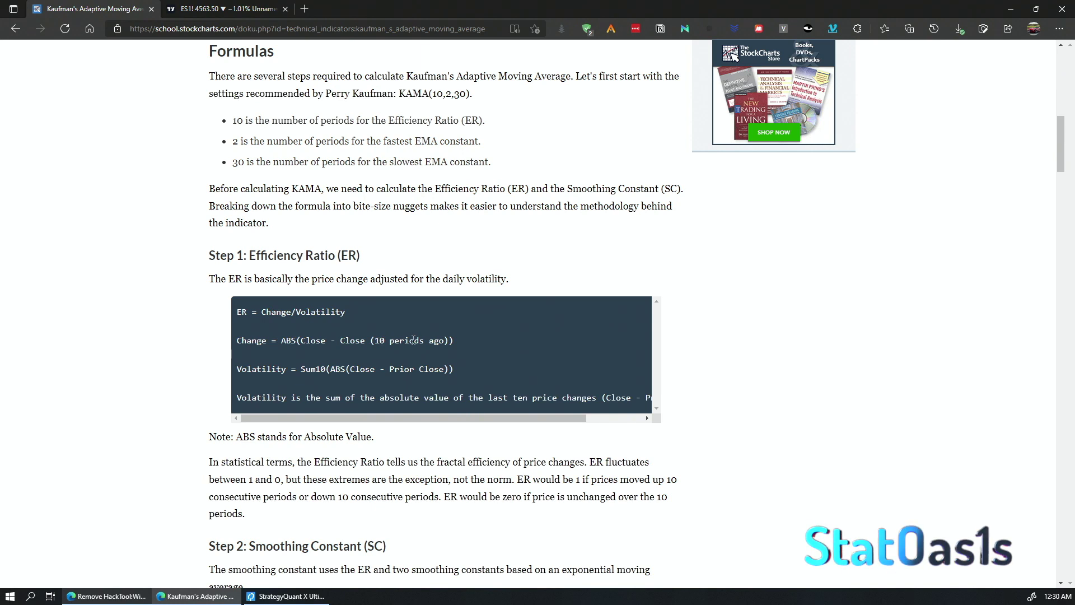
# - Scroll further down to the Step 2 Smoothing Constant and Step 3 KAMA calculations
pyautogui.scroll(-5, 581, 444)
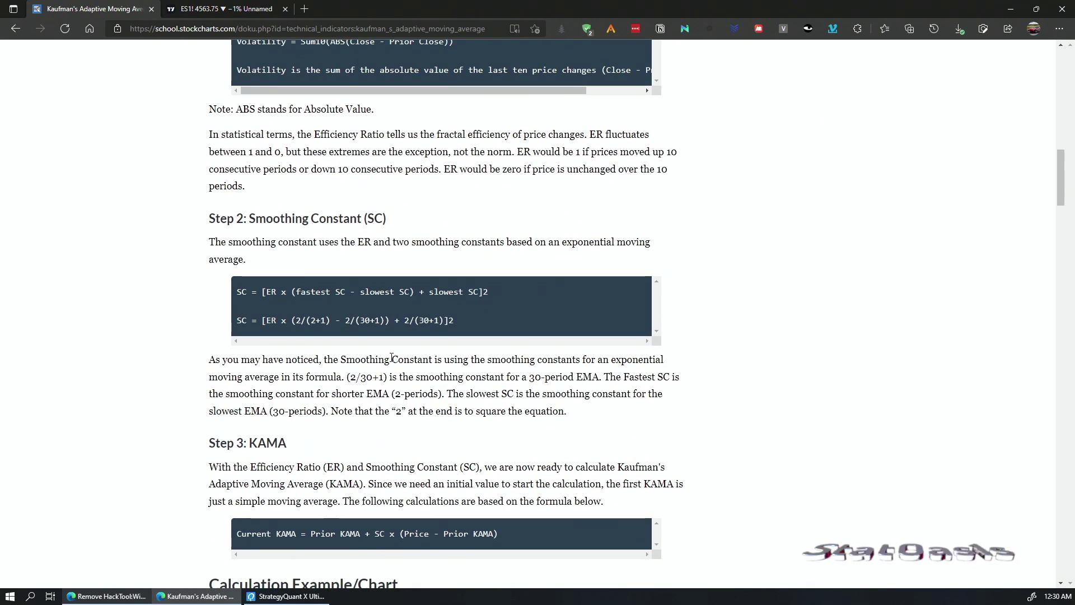
pyautogui.scroll(-3, 447, 416)
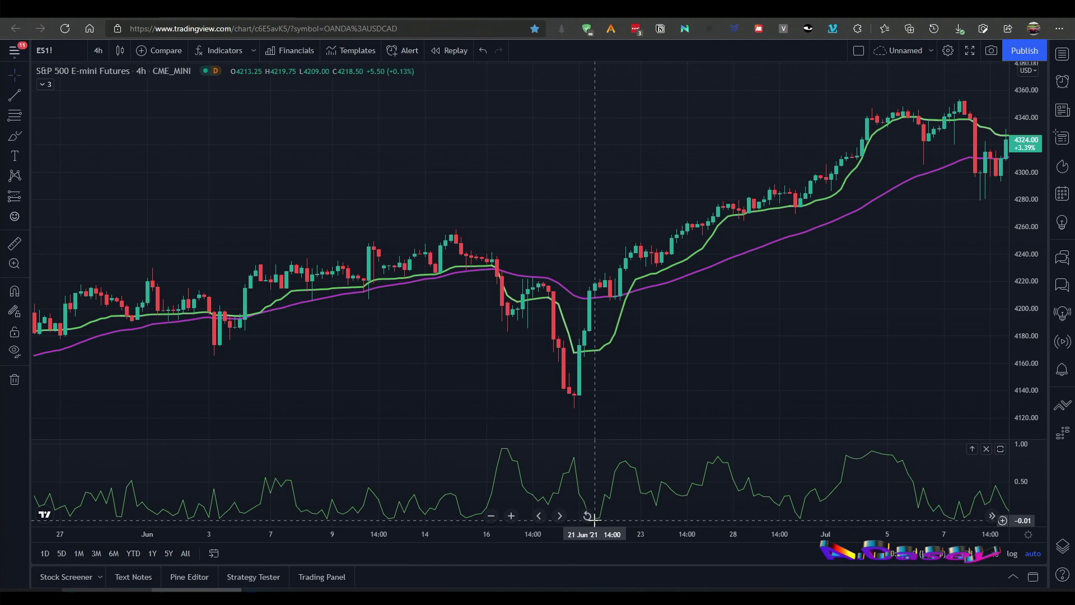
# - Try MA Ribbon EMA lengths 4 and 255 in MA №2, then settle on 13 and confirm
pyautogui.doubleClick(590, 353)
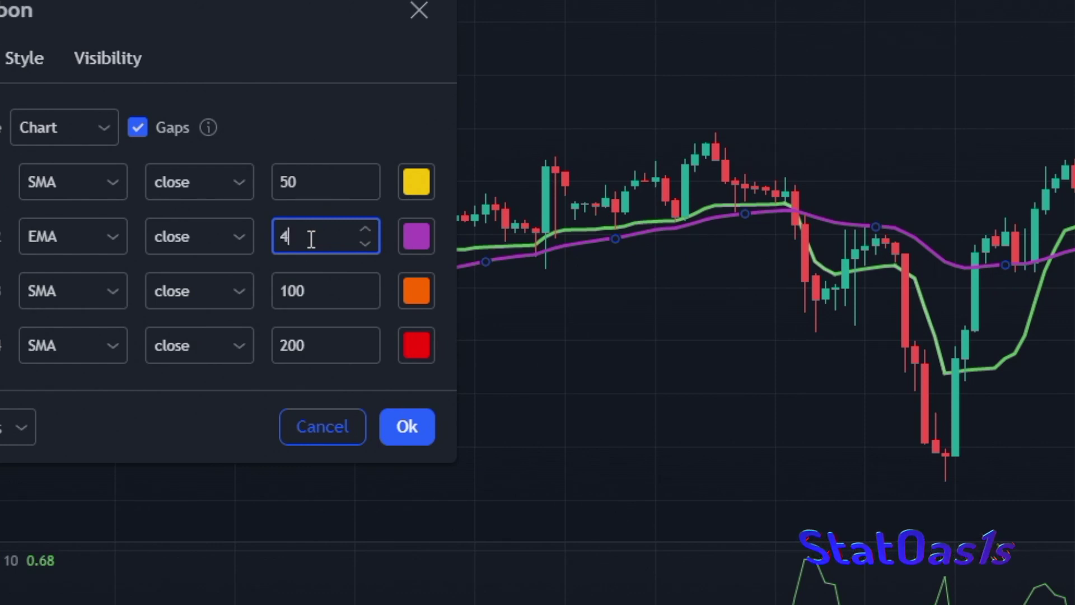
pyautogui.click(330, 183)
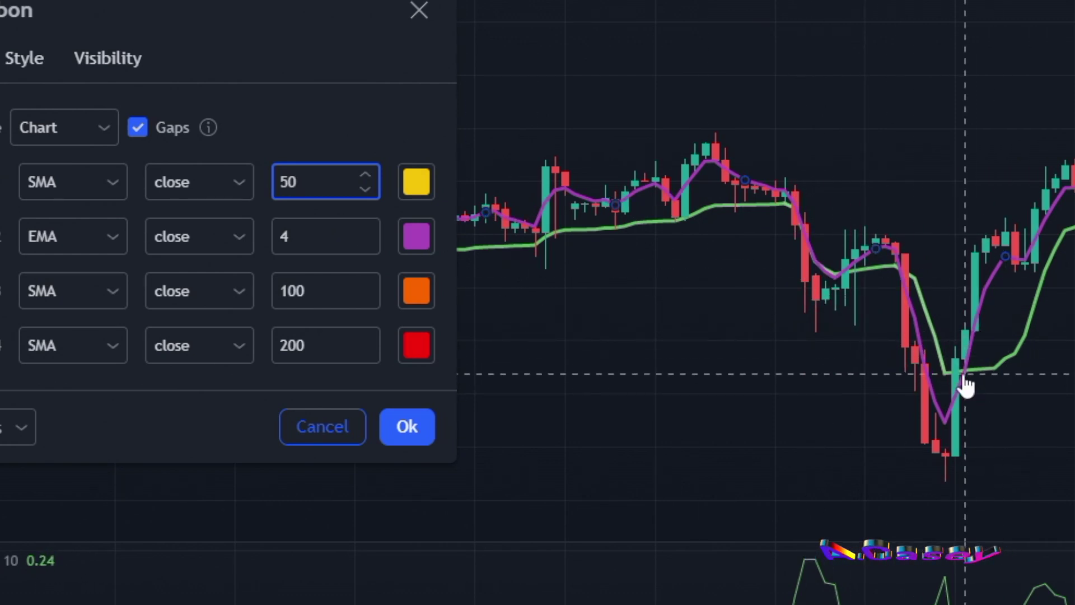
pyautogui.doubleClick(292, 238)
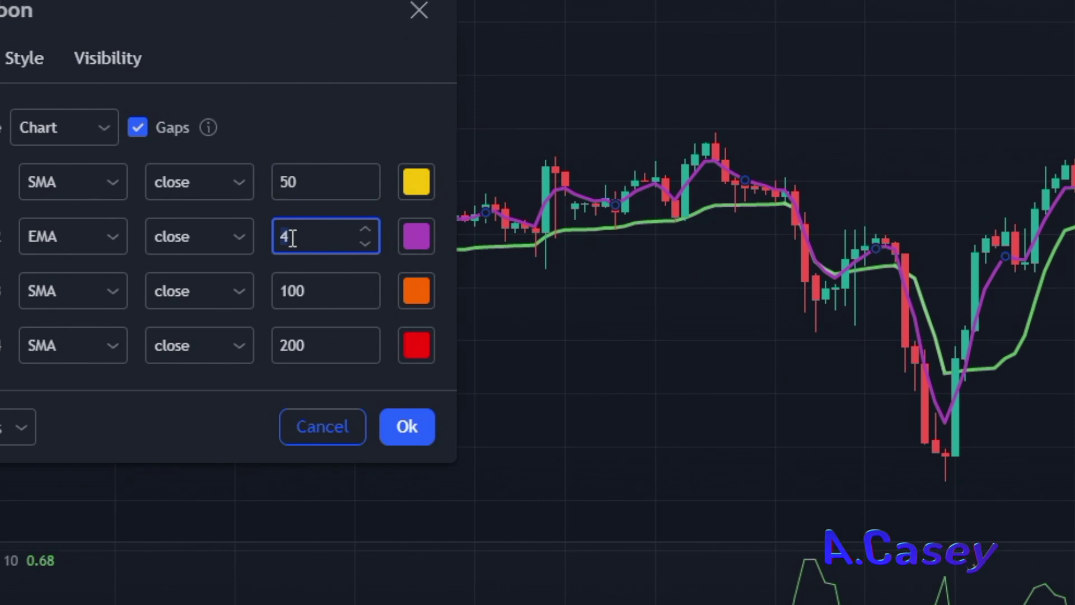
pyautogui.click(315, 188)
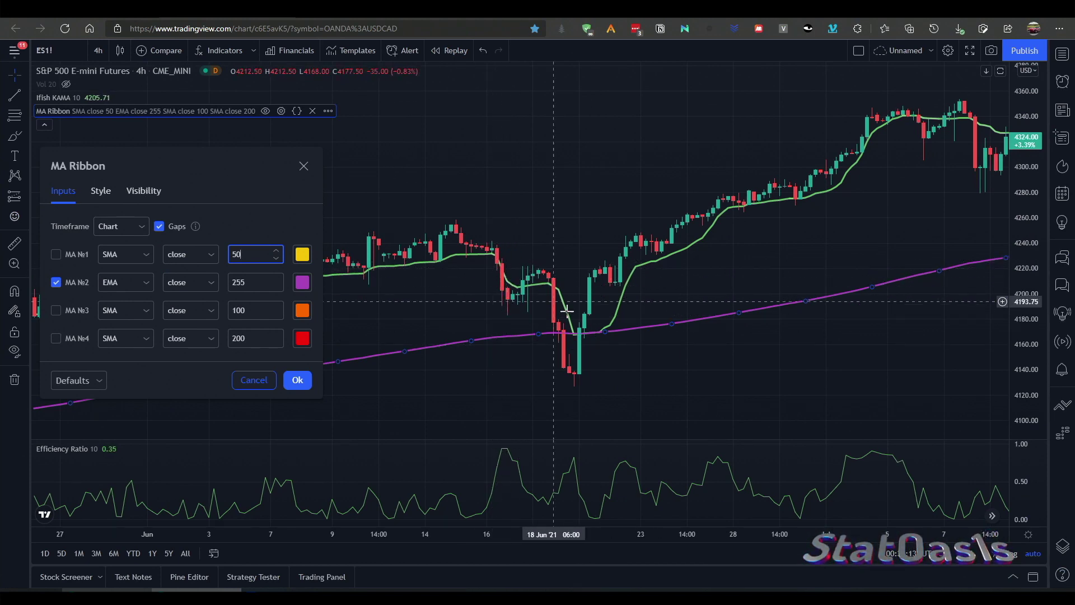
pyautogui.click(593, 336)
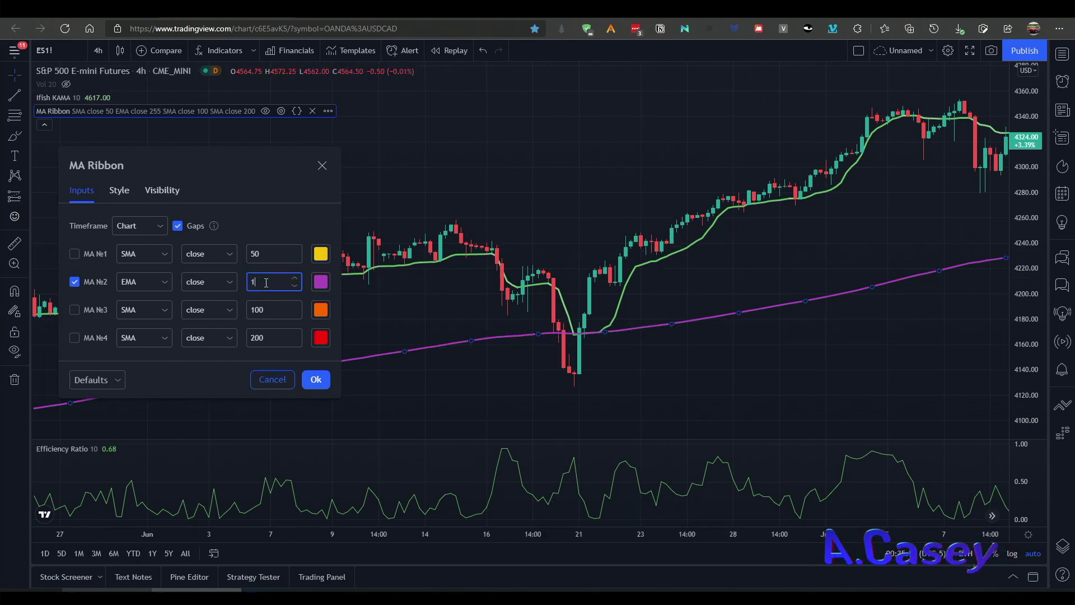
pyautogui.click(274, 254)
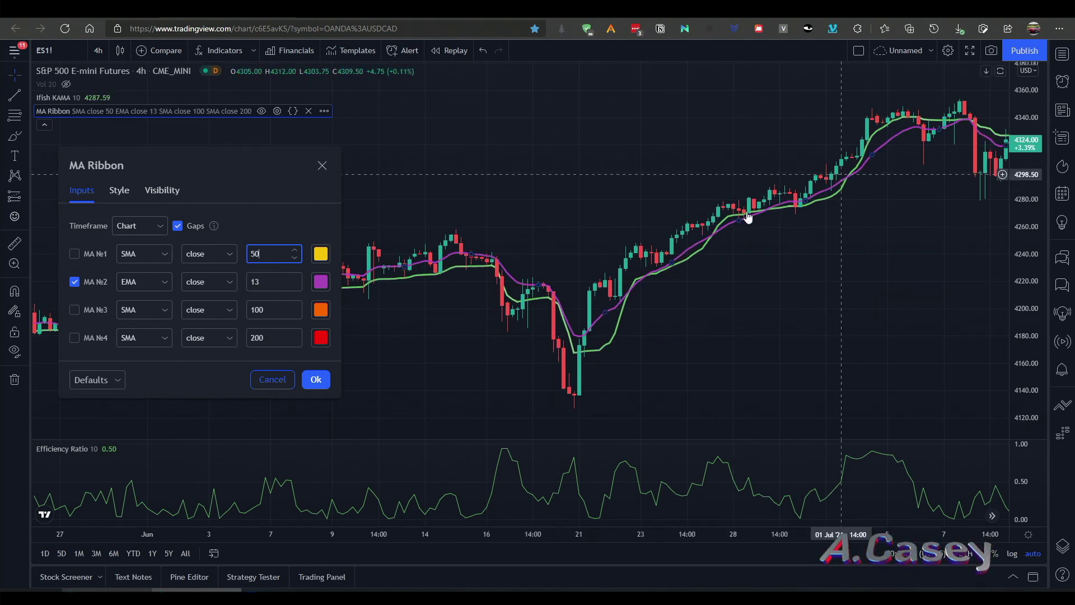
pyautogui.click(315, 379)
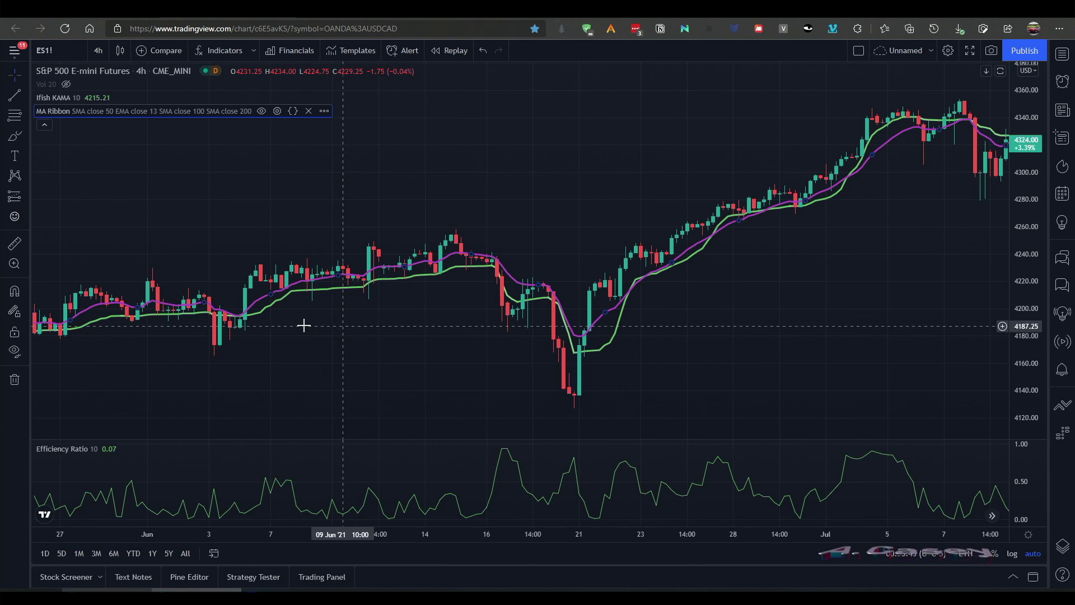
# - Pan the chart through the May and June bars to compare the EMA 13 and KAMA lines
pyautogui.moveTo(132, 353); pyautogui.dragTo(463, 347)
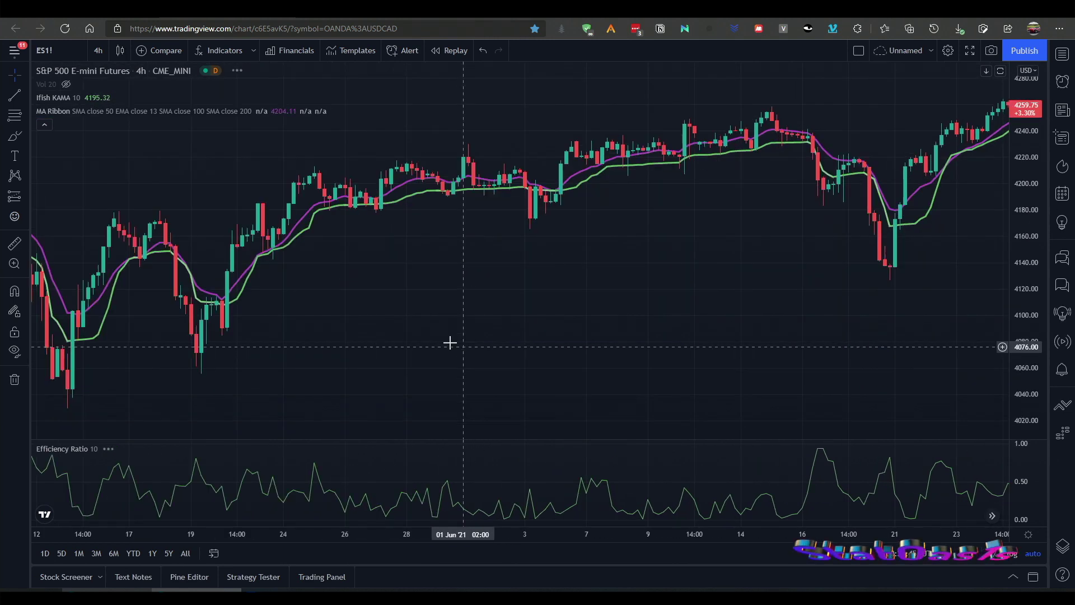
pyautogui.moveTo(148, 336); pyautogui.dragTo(512, 321)
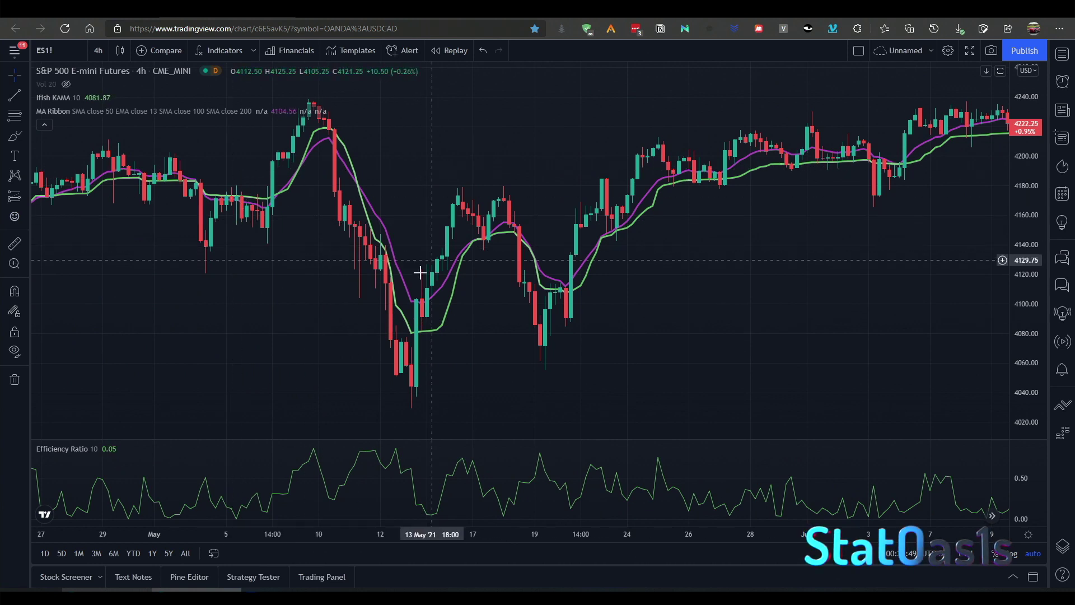
pyautogui.moveTo(636, 346); pyautogui.dragTo(369, 328)
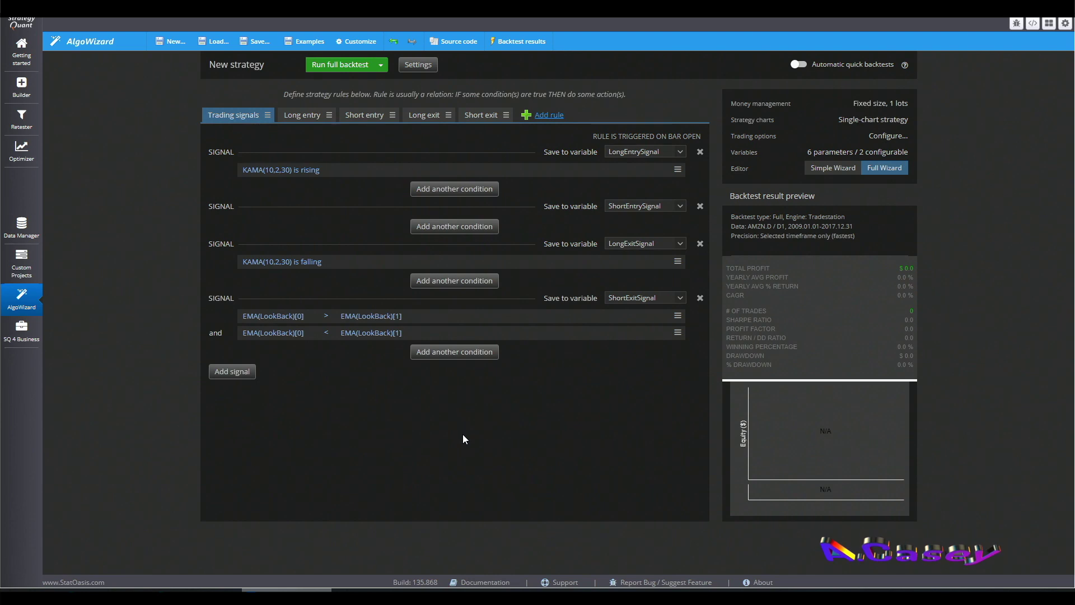
pyautogui.click(257, 170)
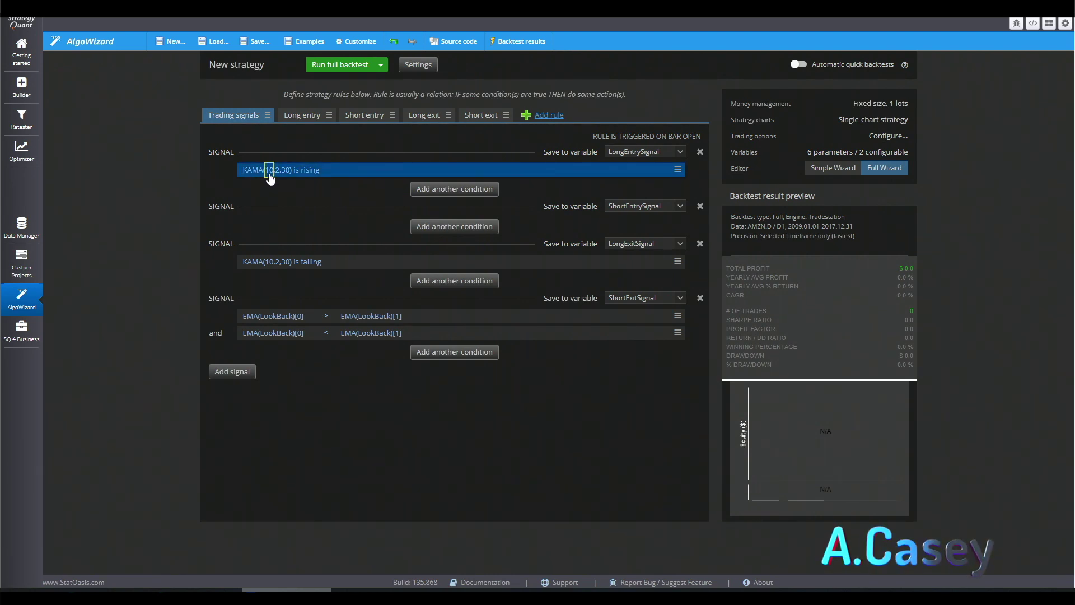
pyautogui.doubleClick(335, 170)
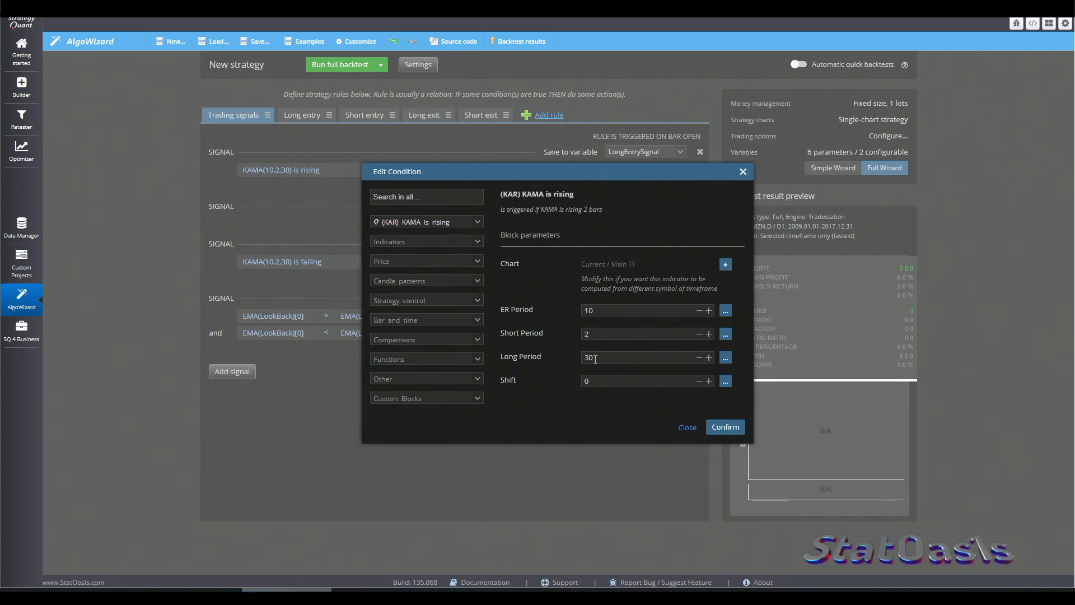
pyautogui.press('Return')
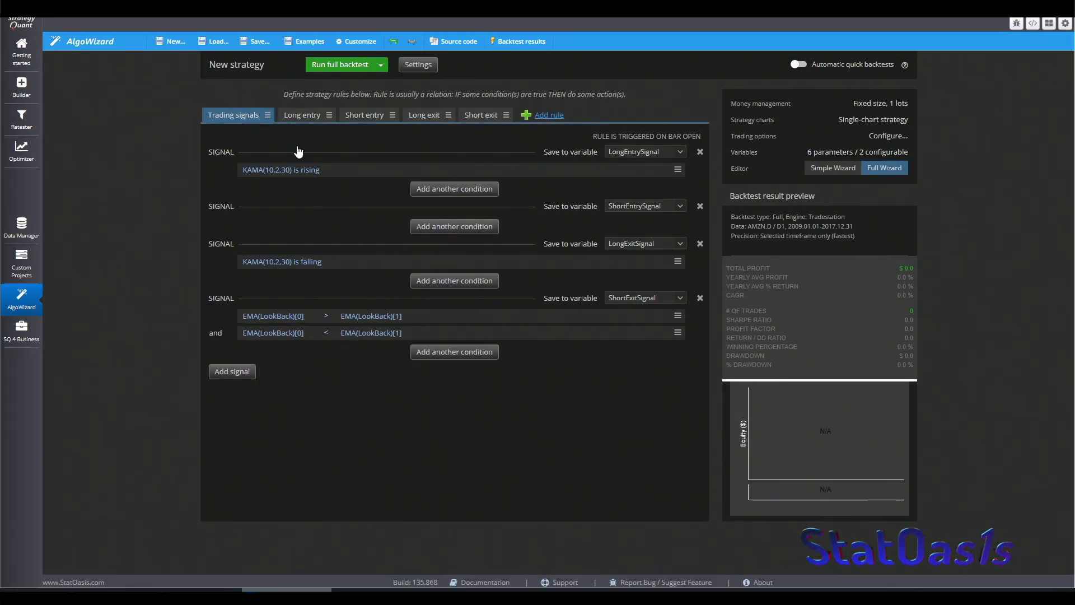
# - Set the money management order size to 100 lots and run the full backtest
pyautogui.click(323, 64)
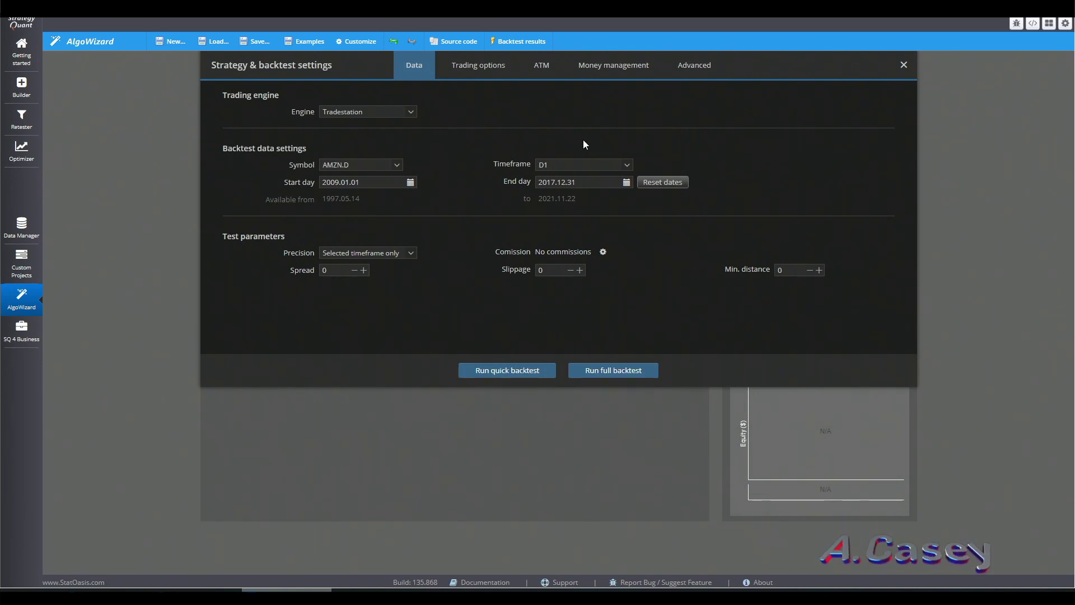
pyautogui.click(626, 65)
pyautogui.click(535, 168)
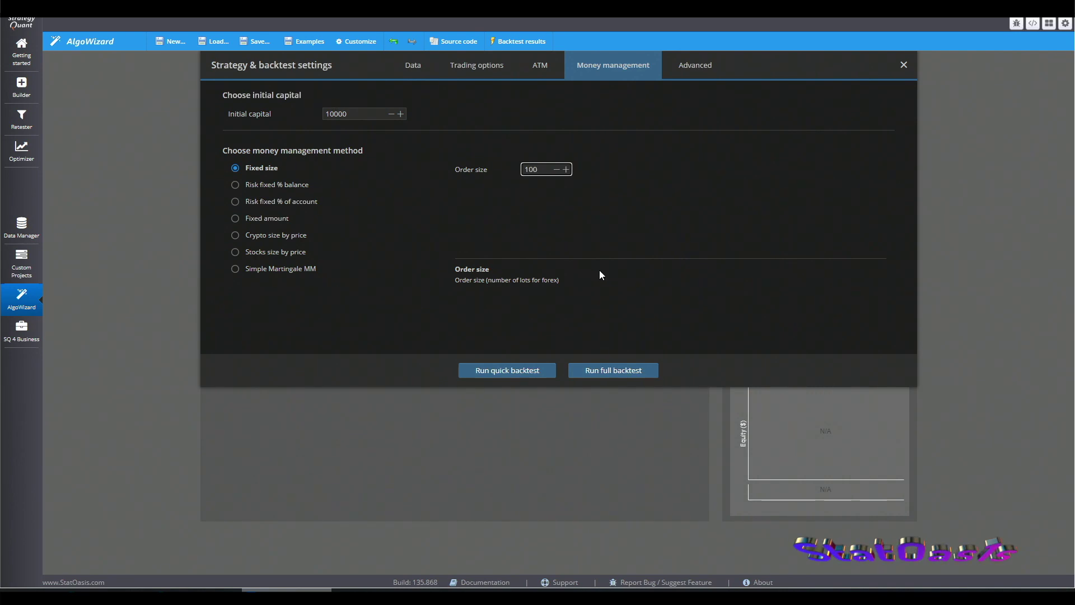
pyautogui.click(552, 435)
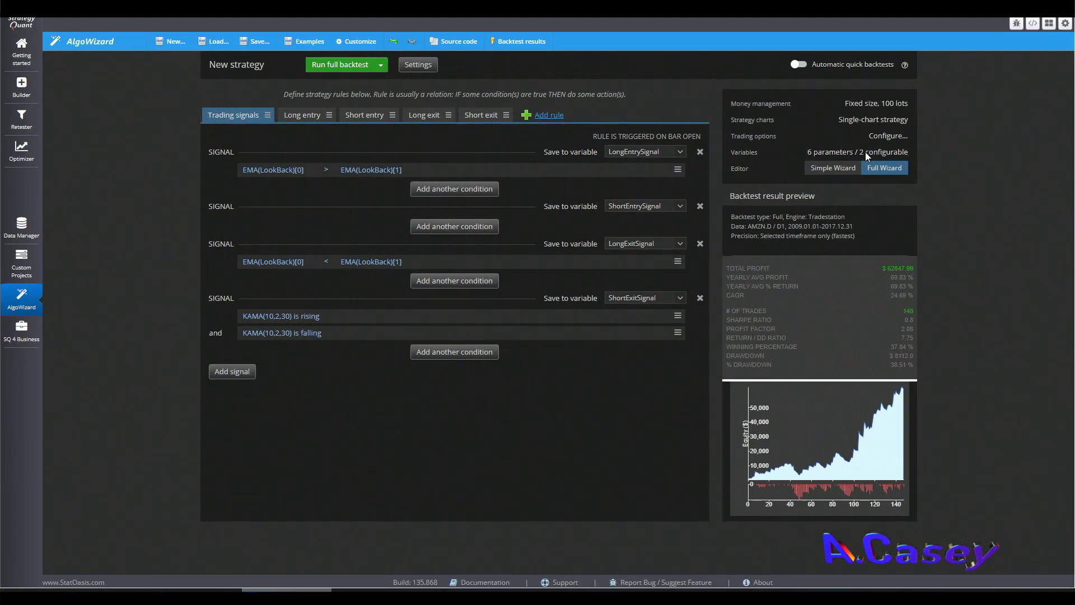
pyautogui.click(835, 152)
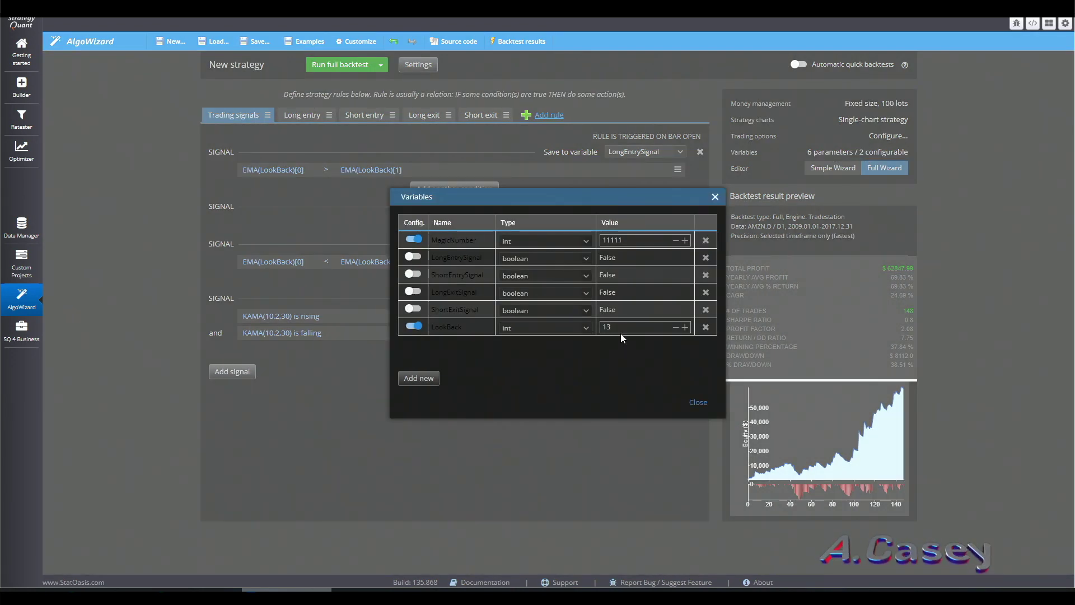
pyautogui.click(697, 403)
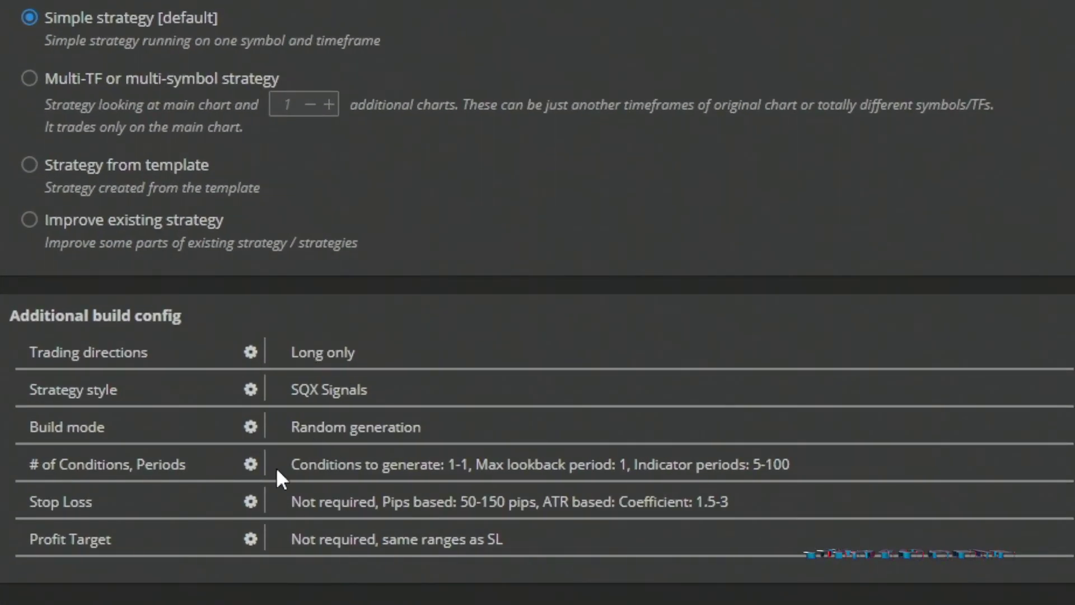
# - Open the '# of Conditions, Periods' build settings
pyautogui.click(251, 465)
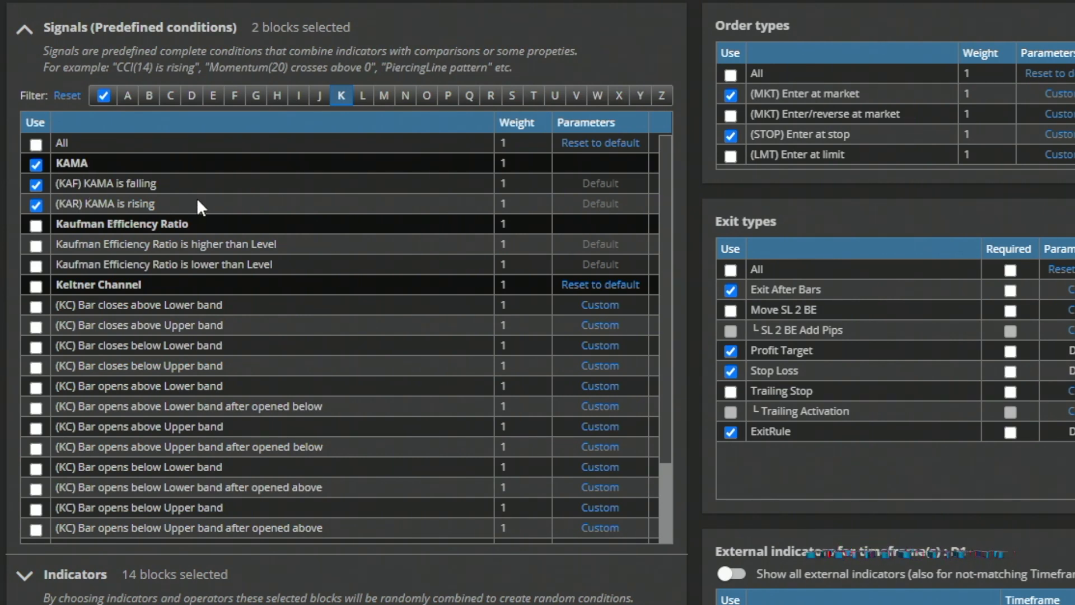
# - Expand the Indicators and Stop/Limit entry building blocks, then show the databank of 503 strategies
pyautogui.moveTo(669, 223); pyautogui.dragTo(669, 376)
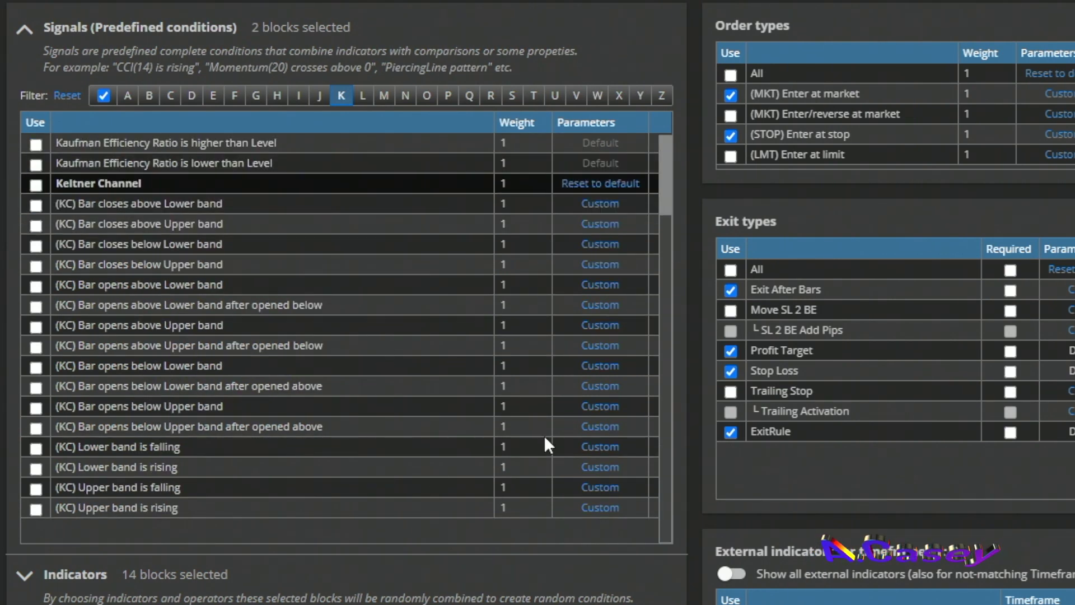
pyautogui.click(84, 575)
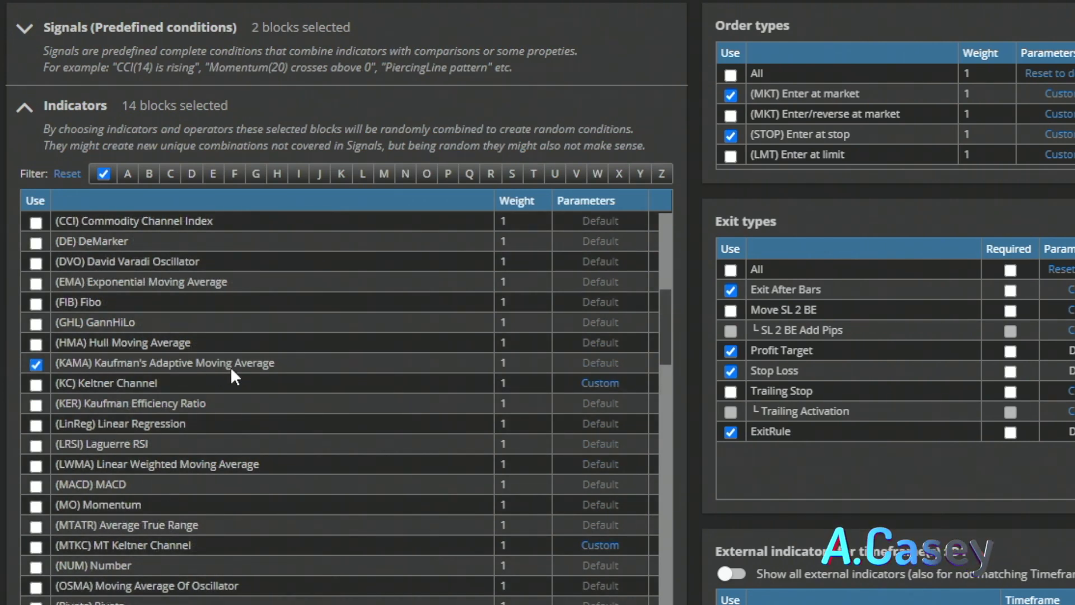
pyautogui.moveTo(665, 336); pyautogui.dragTo(661, 600)
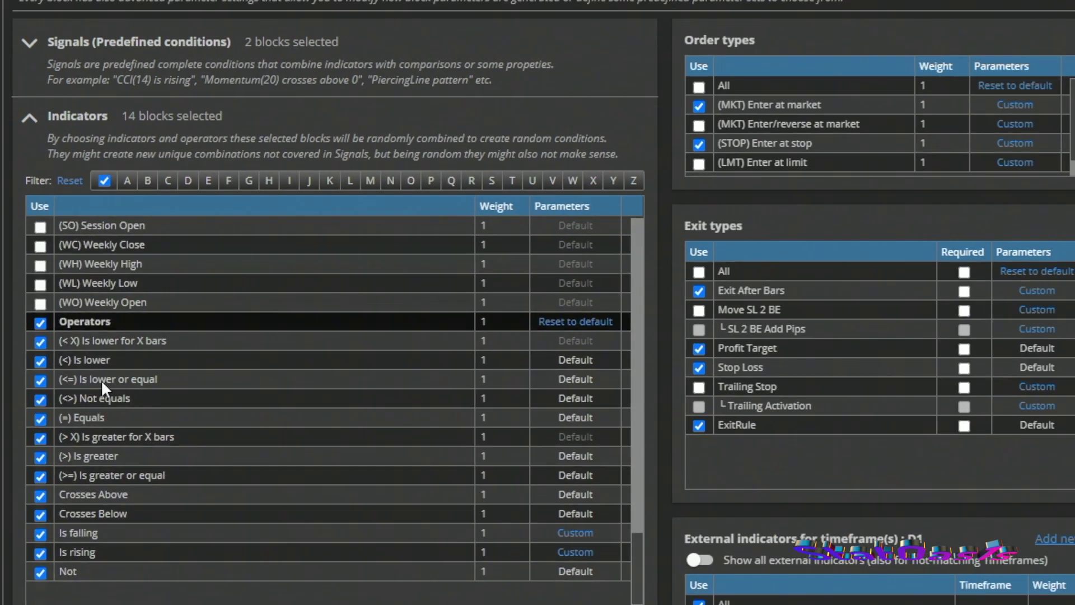
pyautogui.click(118, 235)
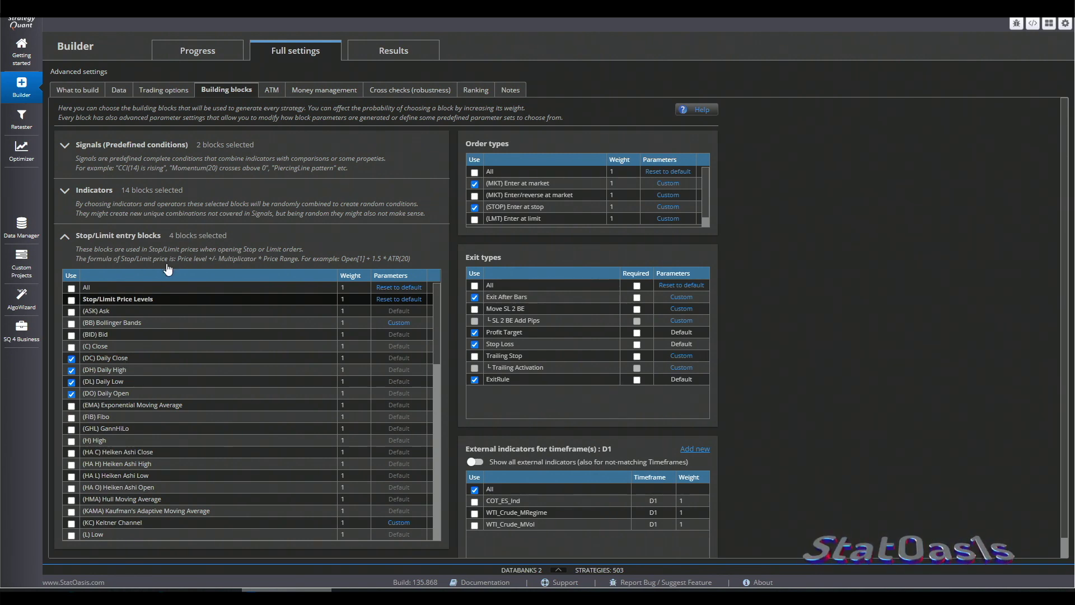
pyautogui.click(559, 570)
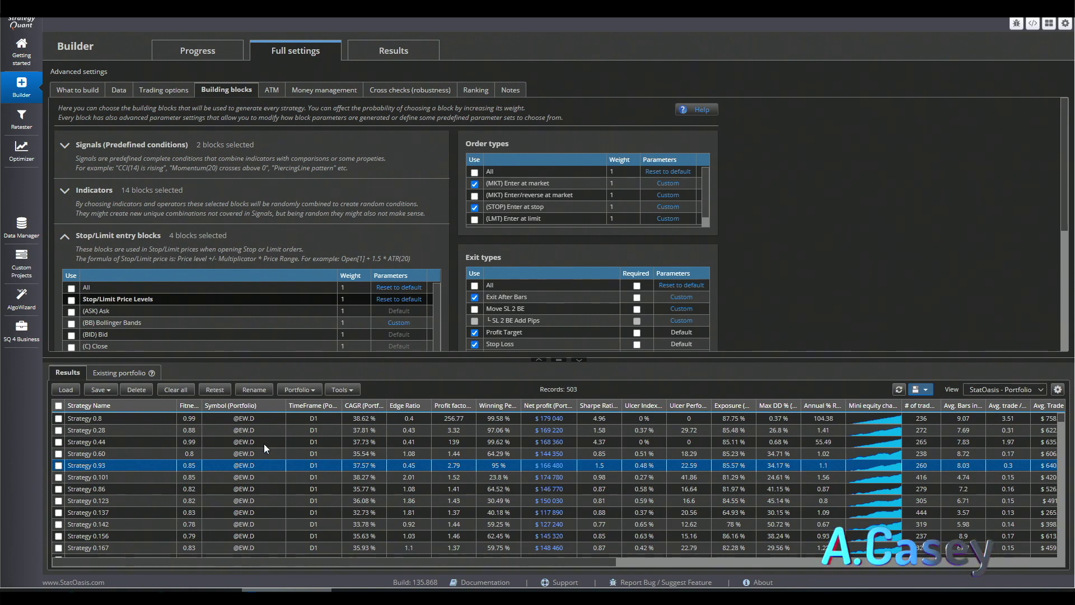
# - Open Strategy 0.28's pseudo code, highlight KAMA periods 57, 72 and 45, and scroll to its rules
pyautogui.doubleClick(255, 430)
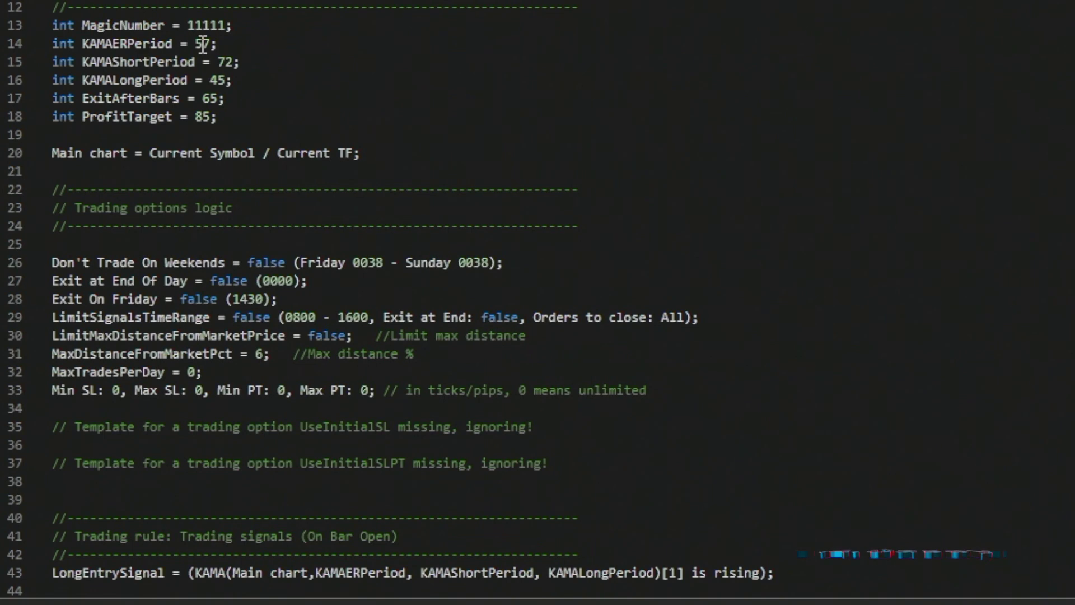
pyautogui.doubleClick(202, 44)
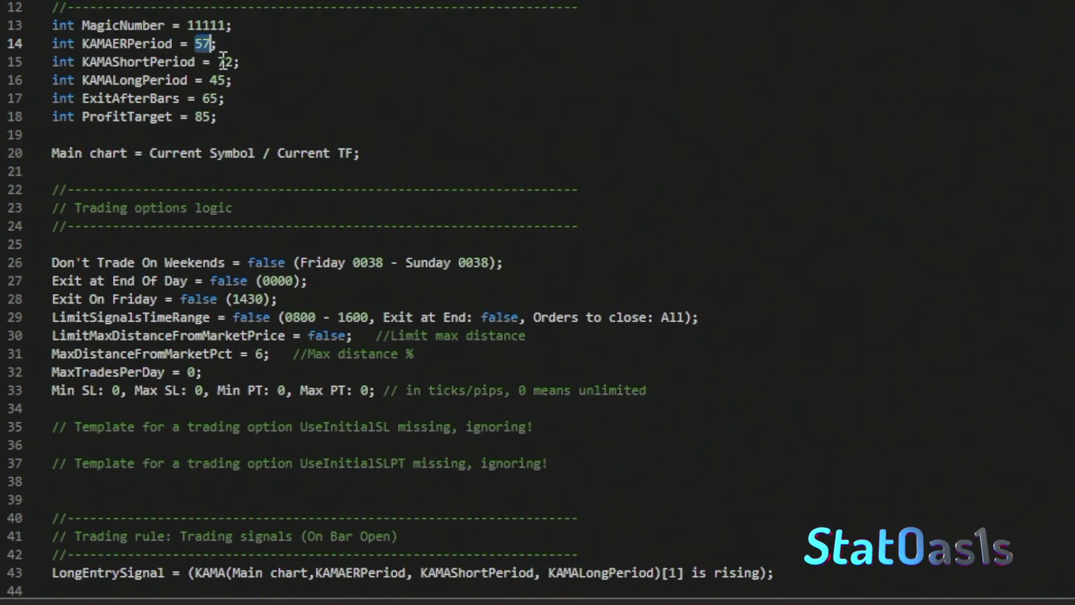
pyautogui.doubleClick(230, 62)
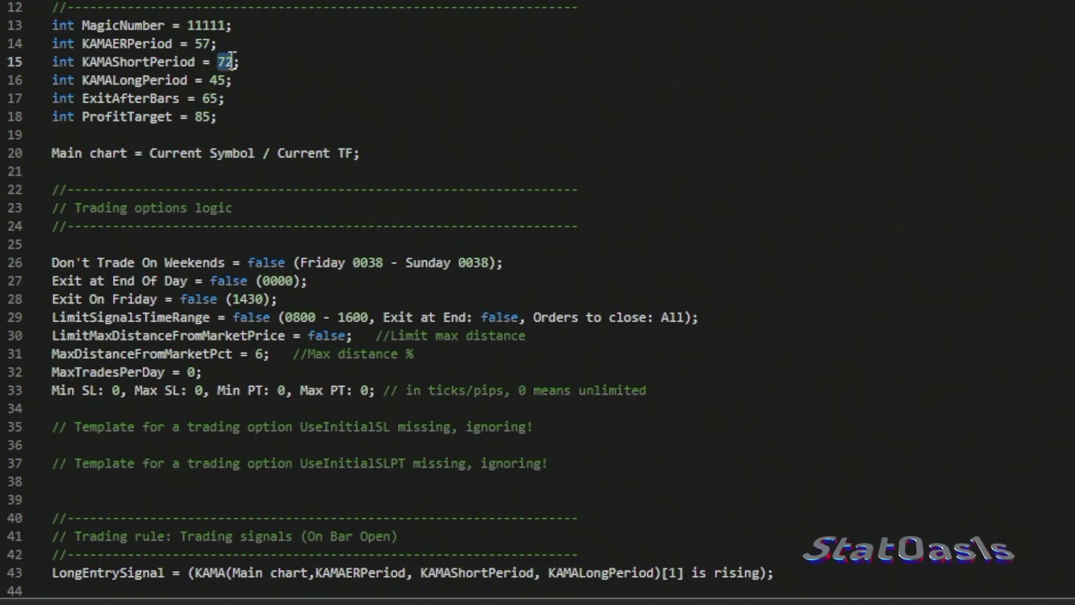
pyautogui.click(213, 75)
pyautogui.doubleClick(213, 76)
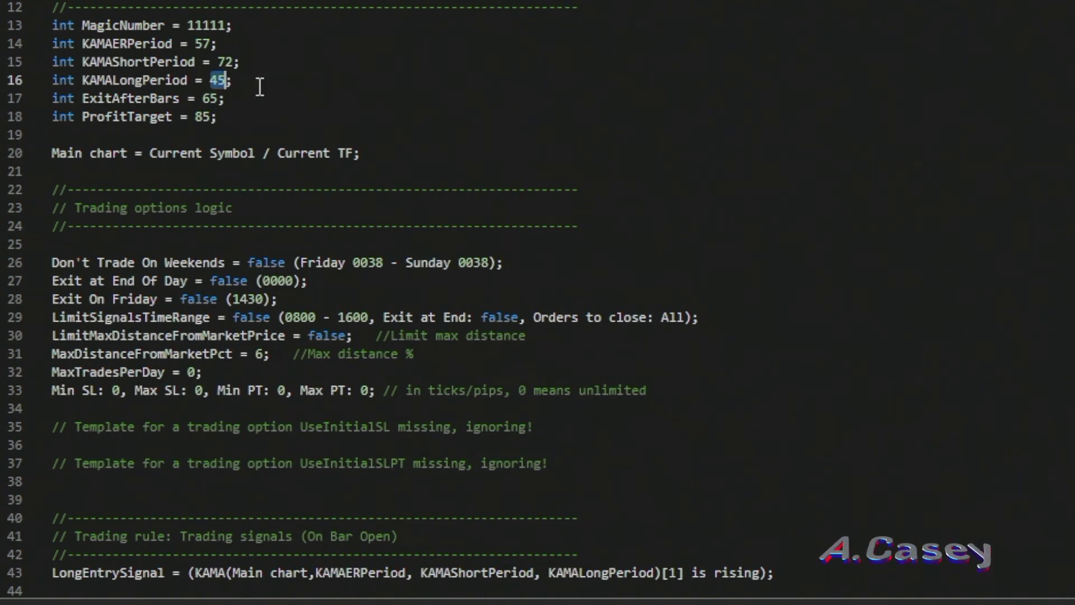
pyautogui.scroll(-2, 311, 168)
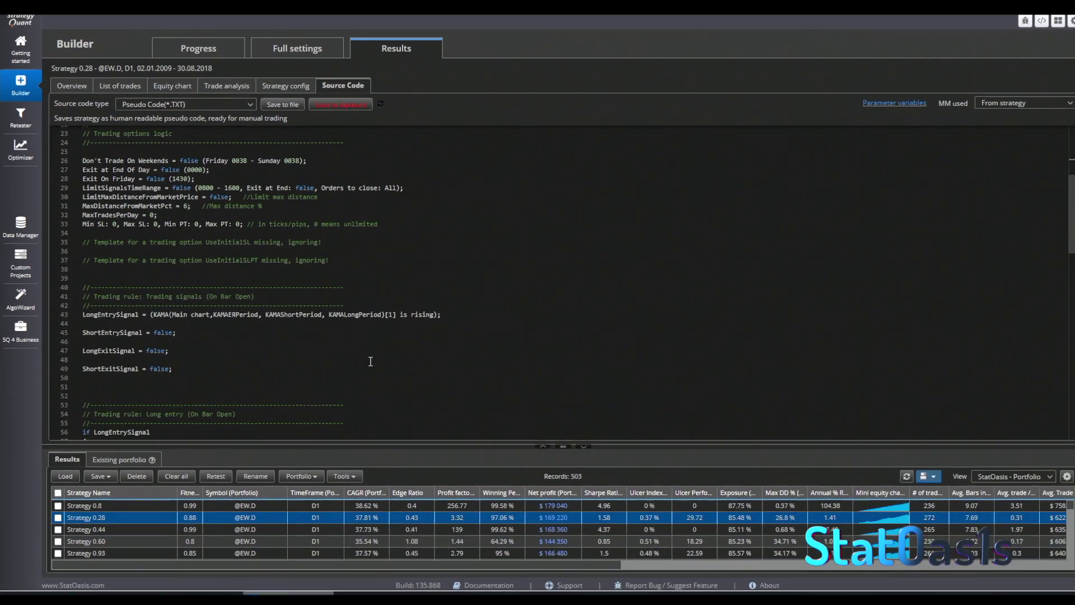
pyautogui.scroll(-6, 370, 361)
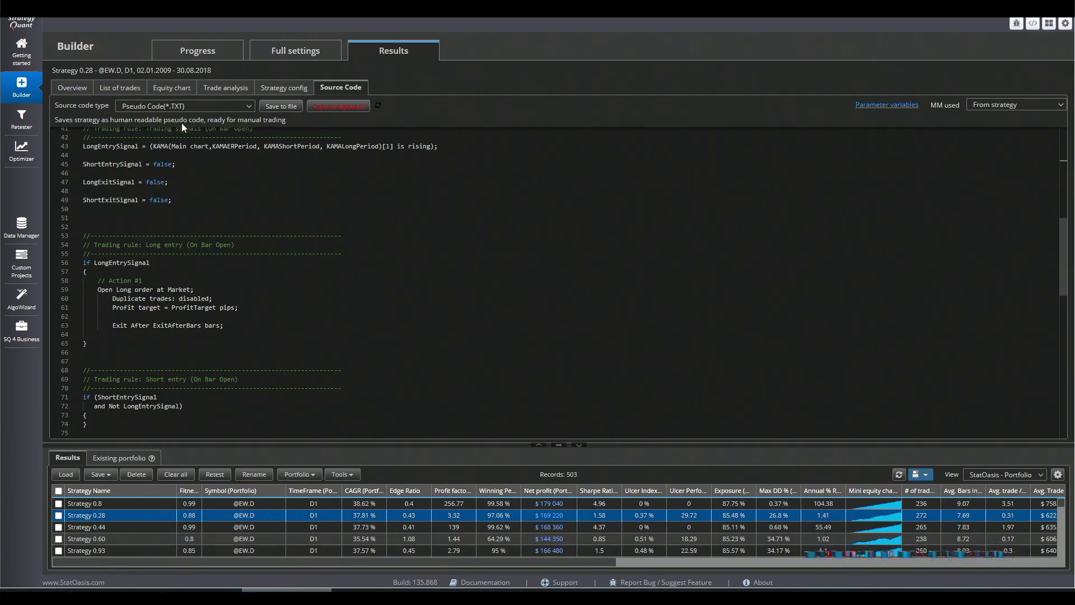
# - Show Strategy 0.28's equity chart, then Strategy 0.60's pseudo source code
pyautogui.click(183, 87)
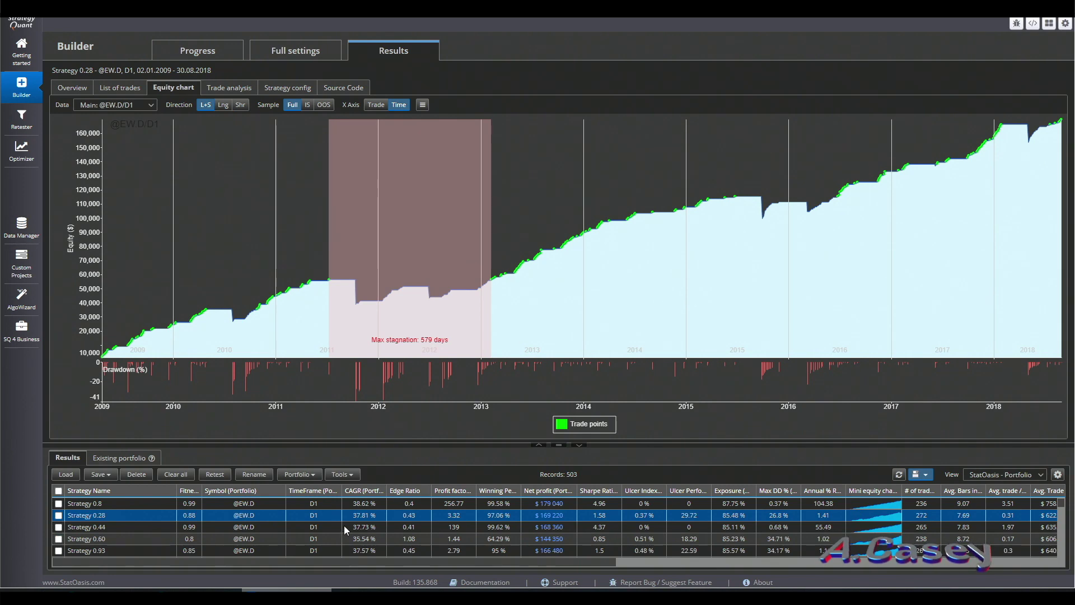
pyautogui.click(352, 539)
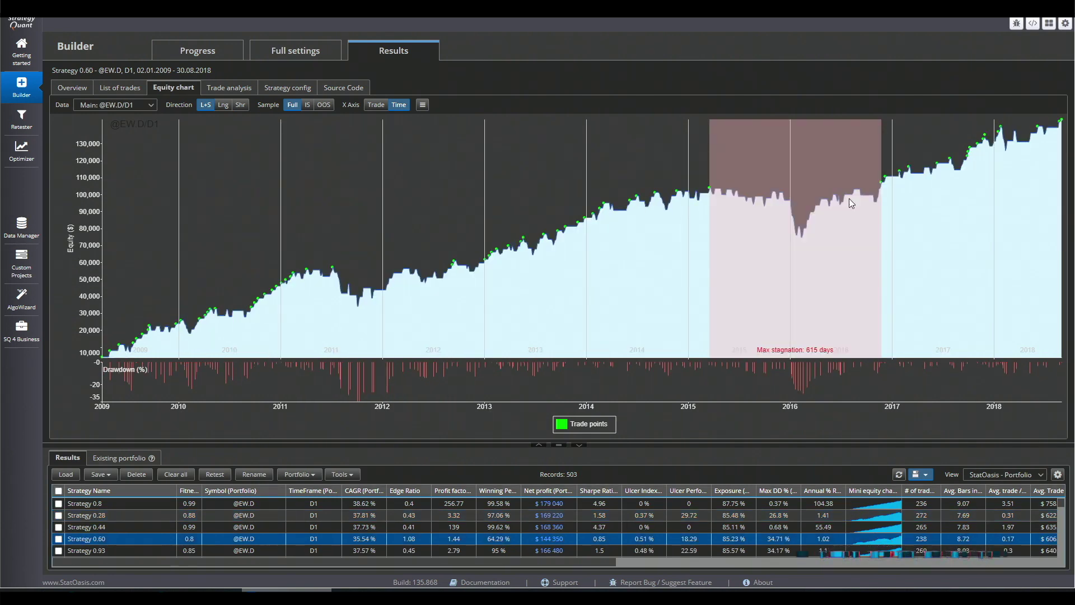
pyautogui.click(343, 87)
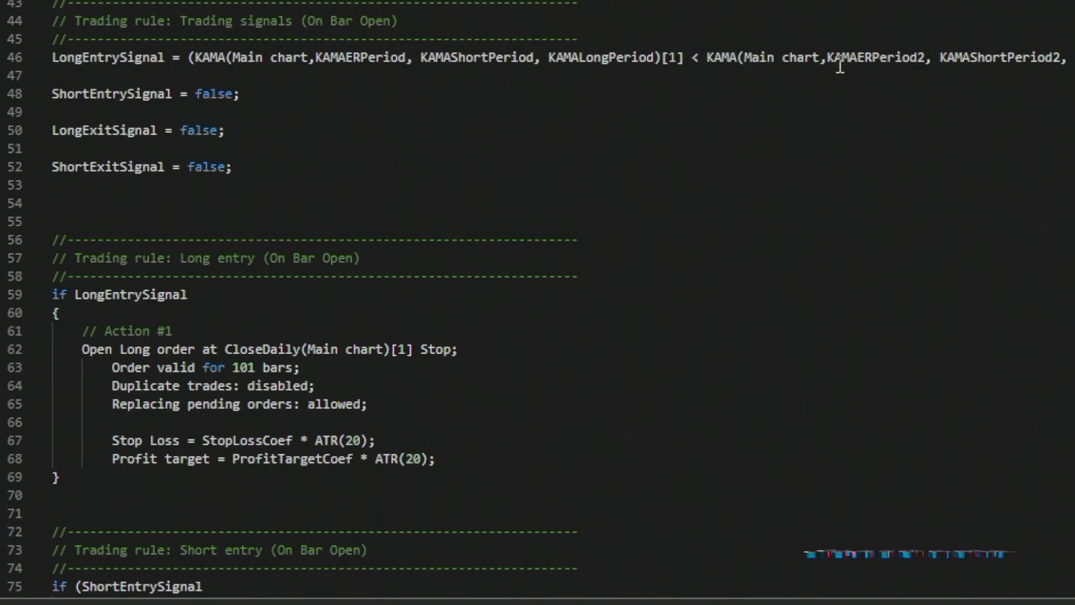
# - Scroll through Strategy 0.60's code, then view its equity chart and overview statistics
pyautogui.scroll(11, 362, 188)
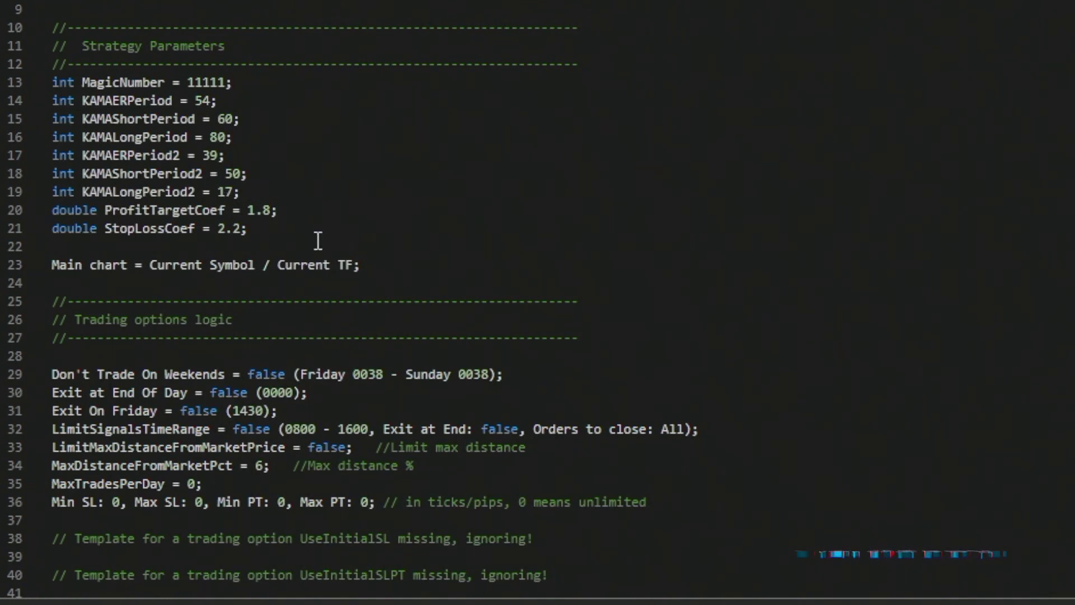
pyautogui.scroll(-4, 368, 353)
pyautogui.scroll(-5, 368, 352)
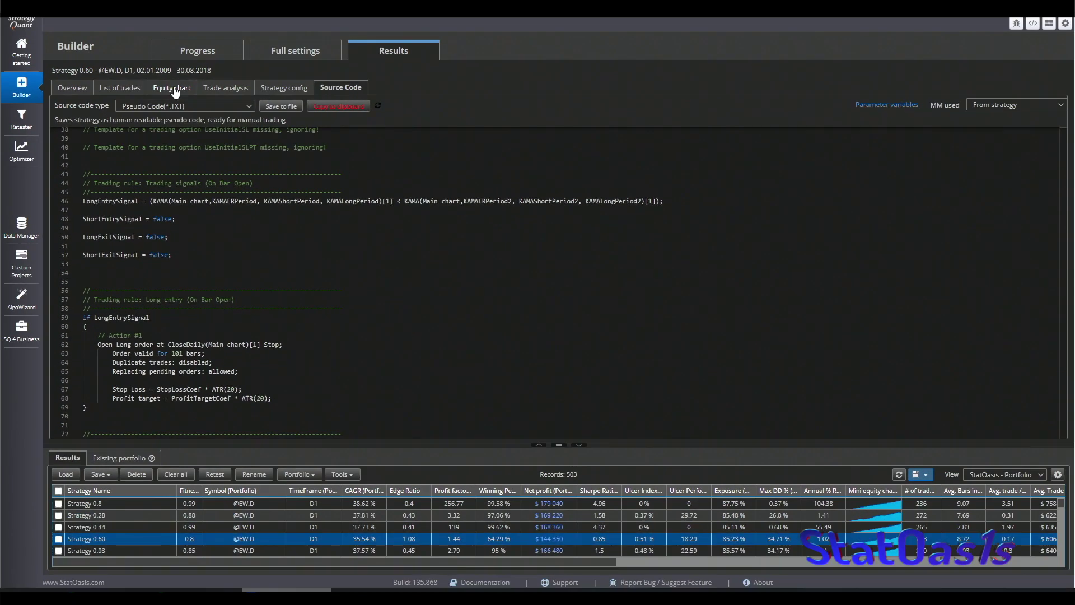
pyautogui.click(172, 88)
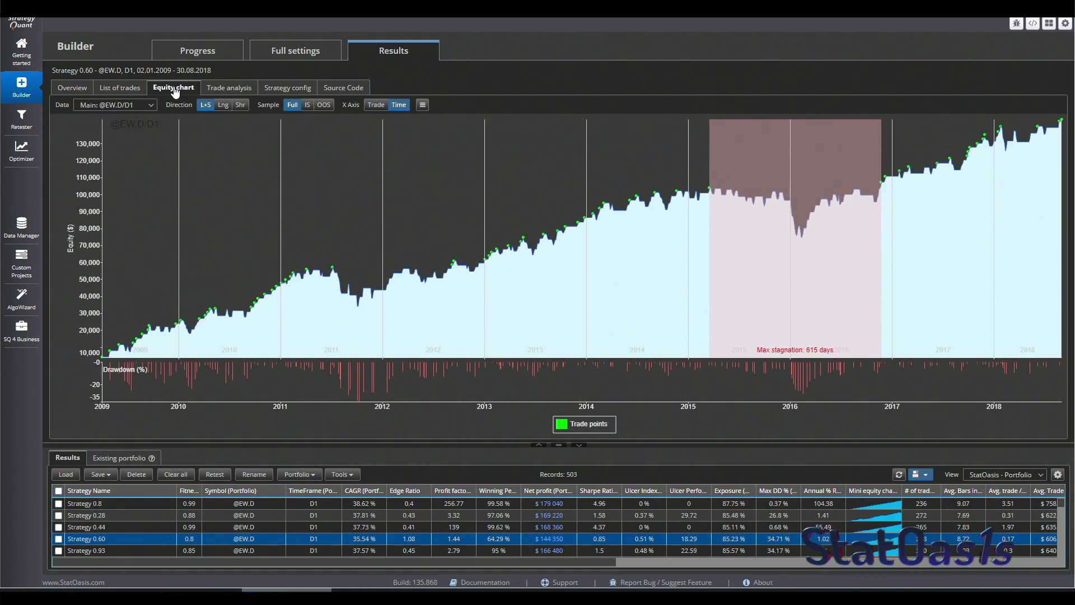
pyautogui.click(70, 90)
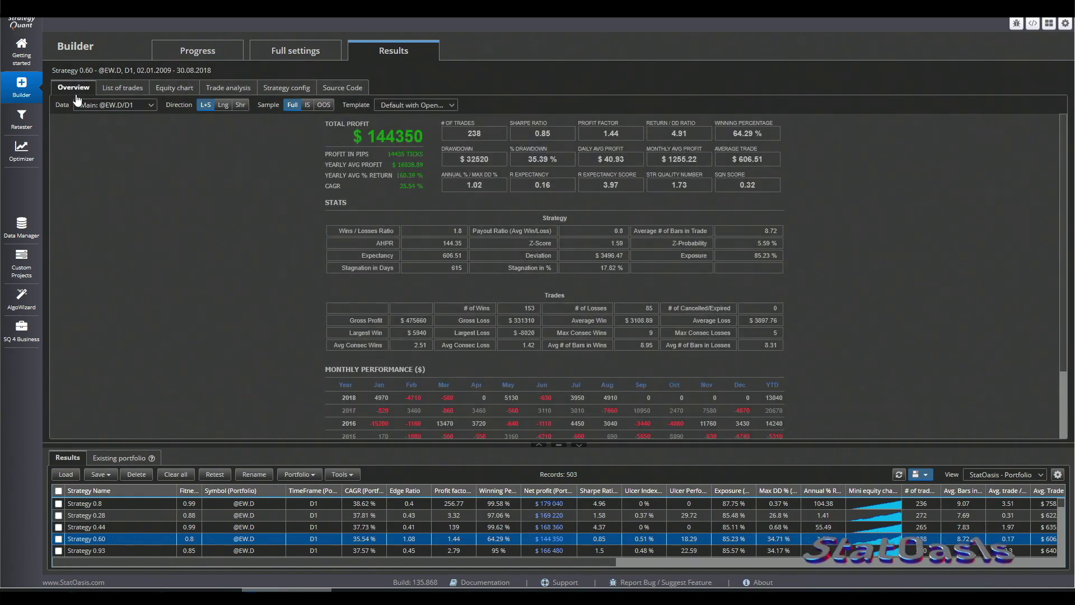